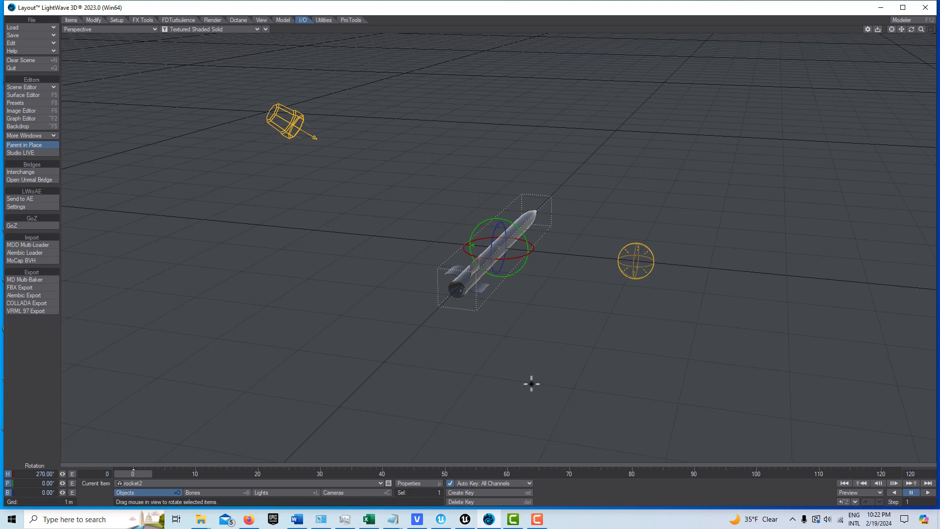
# Add an HV particle emitter named Emitter to the rocket scene.
pyautogui.click(71, 21)
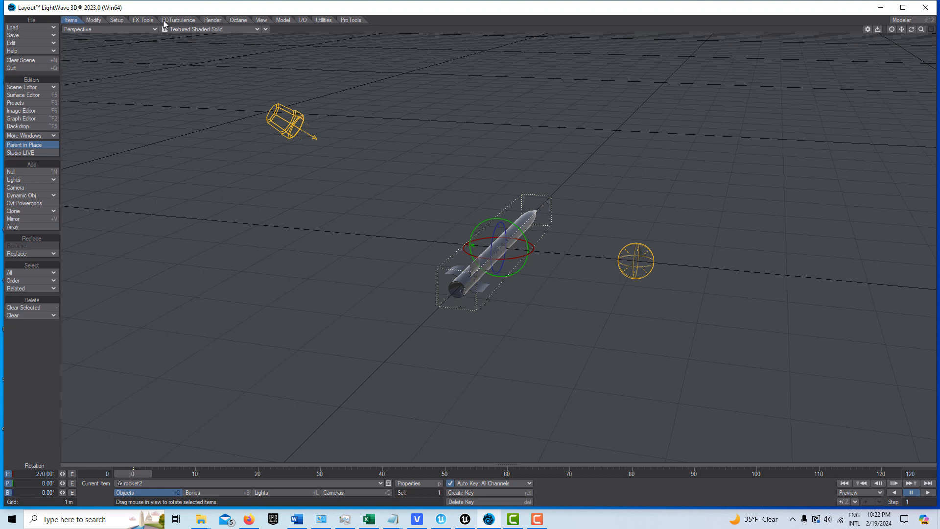
pyautogui.click(144, 21)
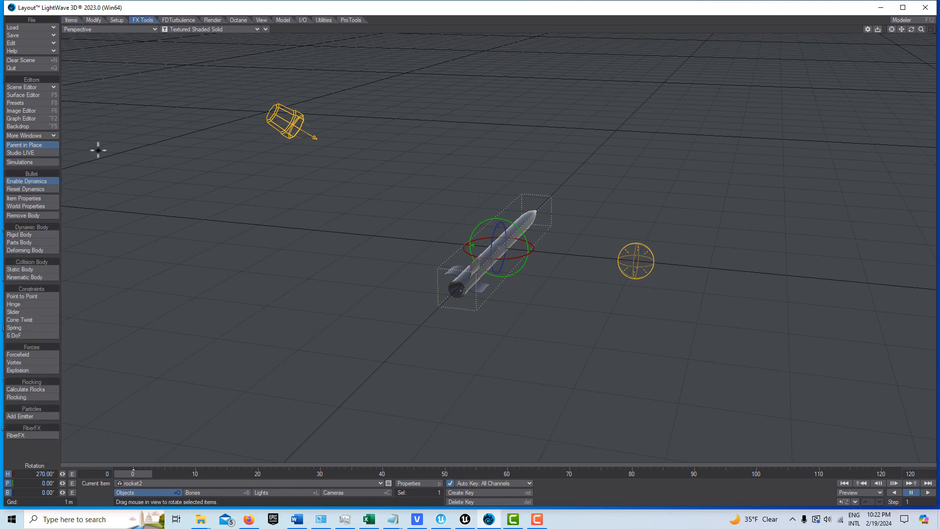
pyautogui.click(44, 416)
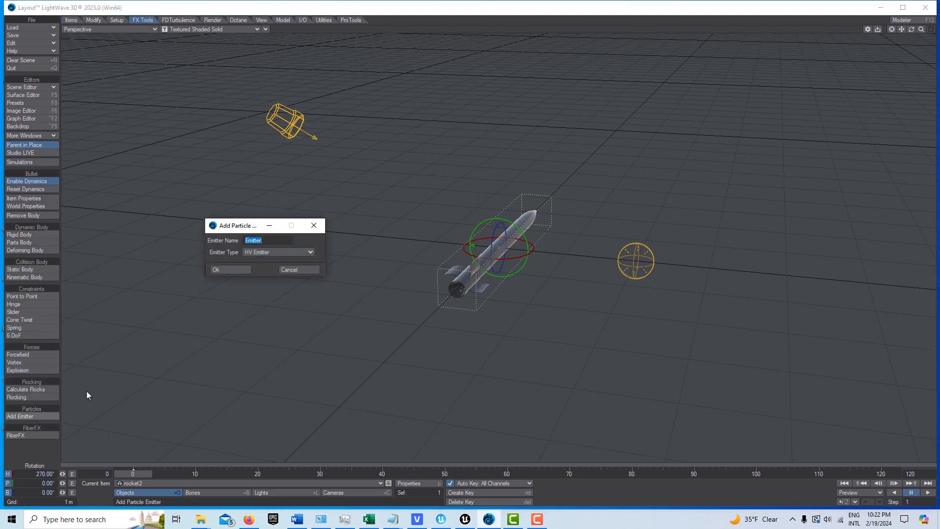
pyautogui.click(215, 269)
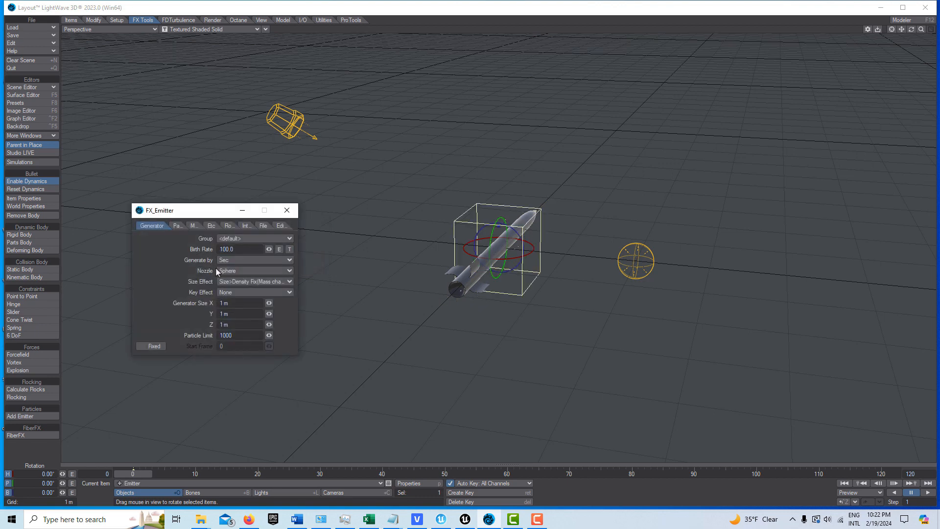
# Set the emitter's birth rate to 1 per second and its particle limit to 10.
pyautogui.moveTo(251, 248); pyautogui.dragTo(131, 248)
pyautogui.write('1')
pyautogui.press('Tab')
pyautogui.moveTo(250, 338); pyautogui.dragTo(111, 326)
# Set the emitter's generator size to 5 m in X, 500 mm in Y and 5 m in Z.
pyautogui.moveTo(251, 314); pyautogui.dragTo(84, 313)
pyautogui.write('.5')
pyautogui.press('Return')
pyautogui.moveTo(245, 303); pyautogui.dragTo(101, 305)
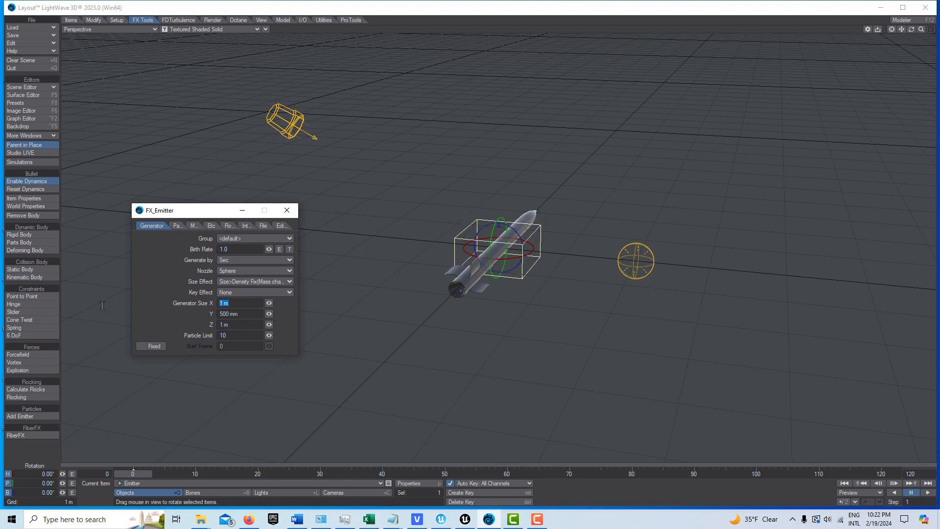
pyautogui.write('5')
pyautogui.press('Tab')
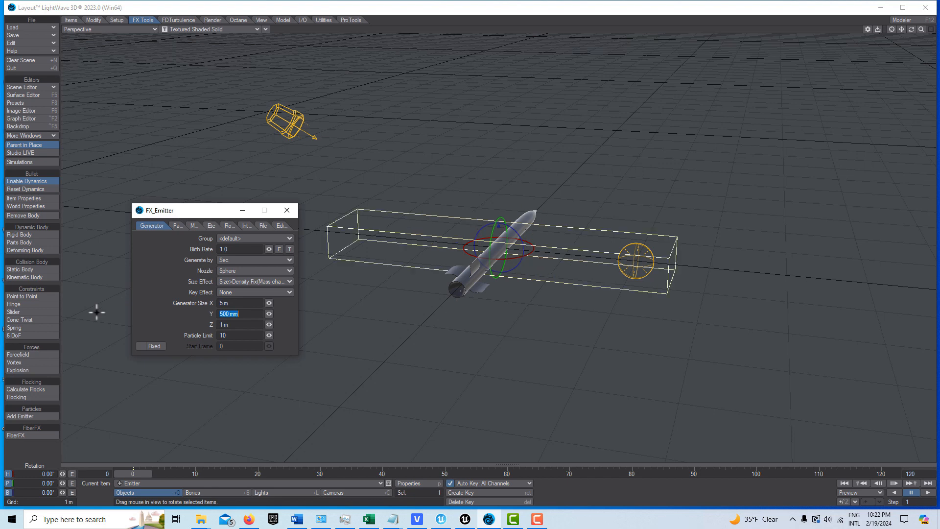
pyautogui.press('Tab')
pyautogui.press('Tab')
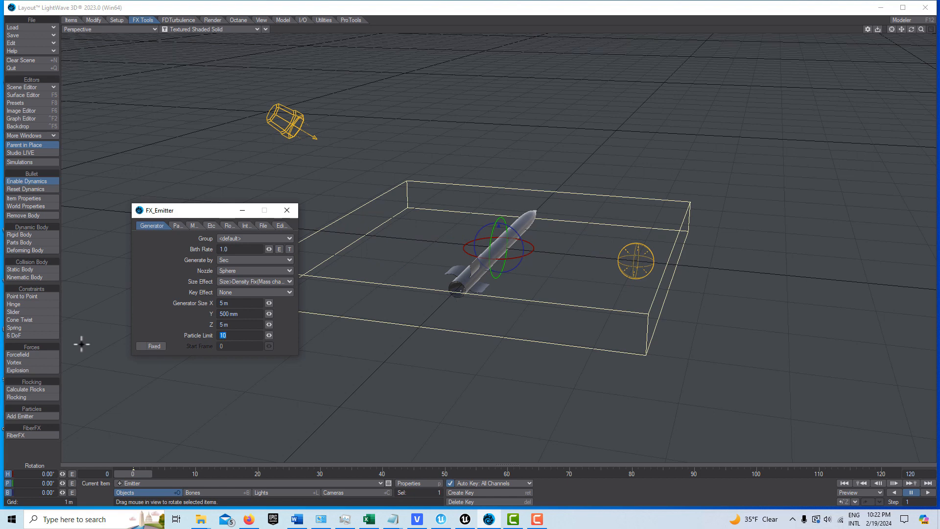
# Set the particle life time to 300 frames and extend the scene's end frame to 300.
pyautogui.click(179, 226)
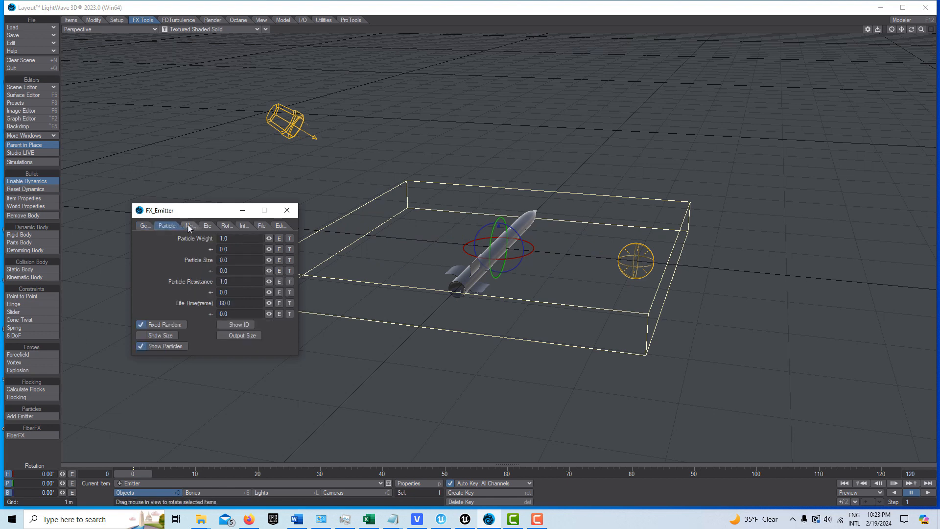
pyautogui.moveTo(234, 304); pyautogui.dragTo(137, 302)
pyautogui.write('300')
pyautogui.press('Tab')
pyautogui.click(934, 473)
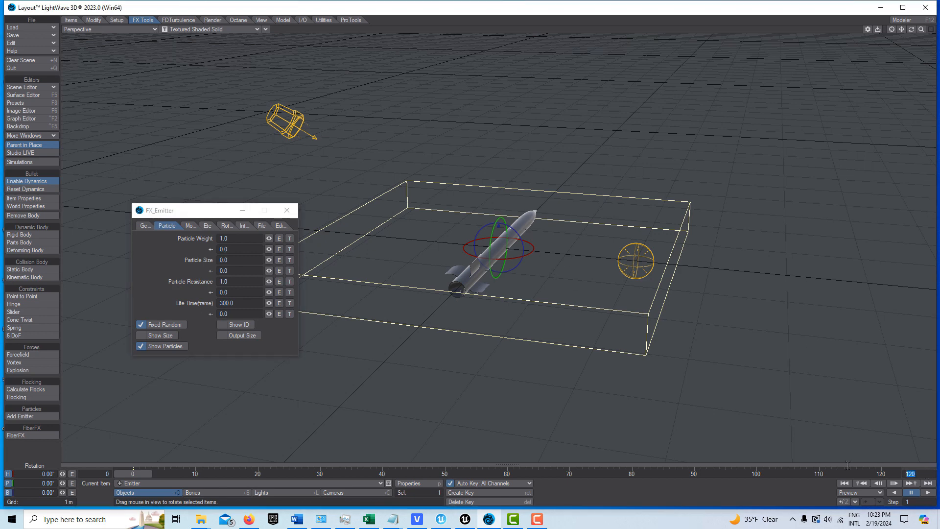
pyautogui.write('300')
pyautogui.press('Return')
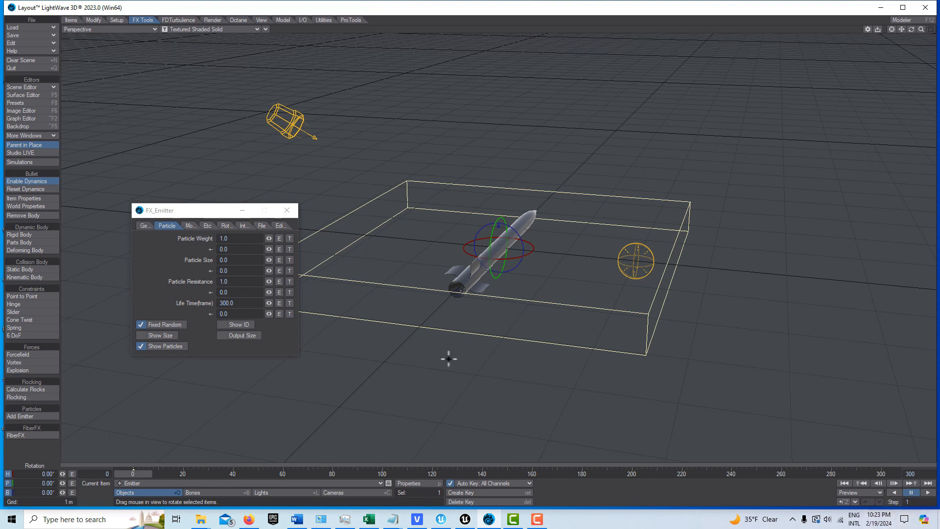
# Set the particles' Z velocity to 15 m and explosion to 0.3, and play back the emission.
pyautogui.click(189, 225)
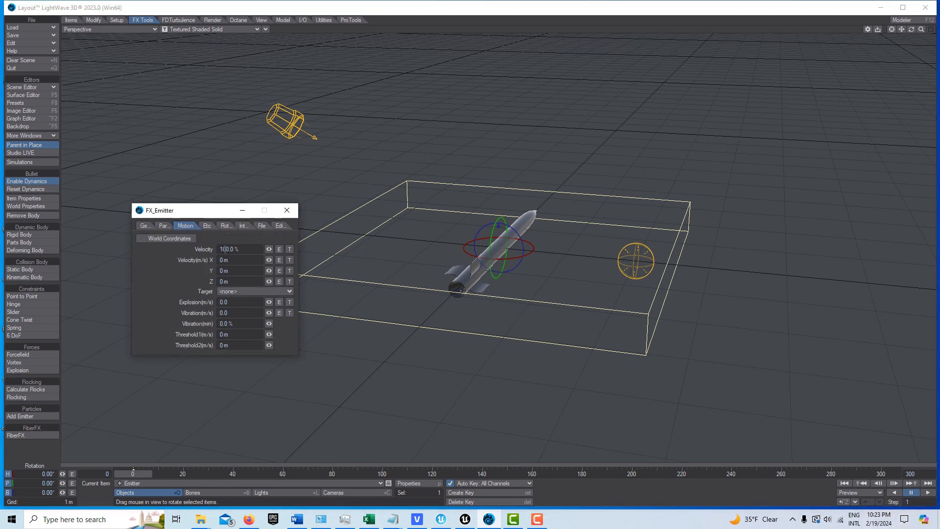
pyautogui.moveTo(233, 283); pyautogui.dragTo(113, 283)
pyautogui.write('15')
pyautogui.press('Tab')
pyautogui.click(240, 301)
pyautogui.moveTo(239, 301); pyautogui.dragTo(110, 307)
pyautogui.press('Tab')
pyautogui.click(927, 495)
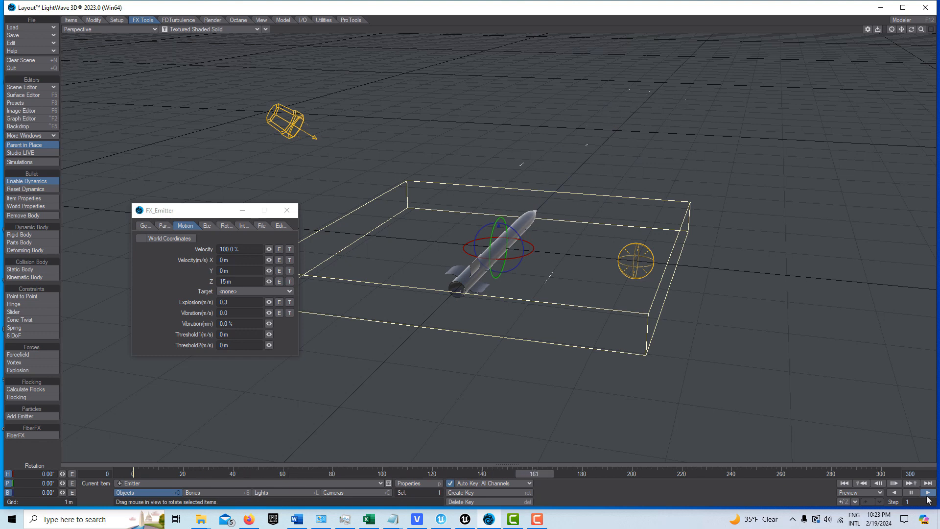
pyautogui.click(911, 492)
# Set the particles' Z velocity to 75 m and explosion to 0.5.
pyautogui.click(242, 282)
pyautogui.write('75')
pyautogui.press('Tab')
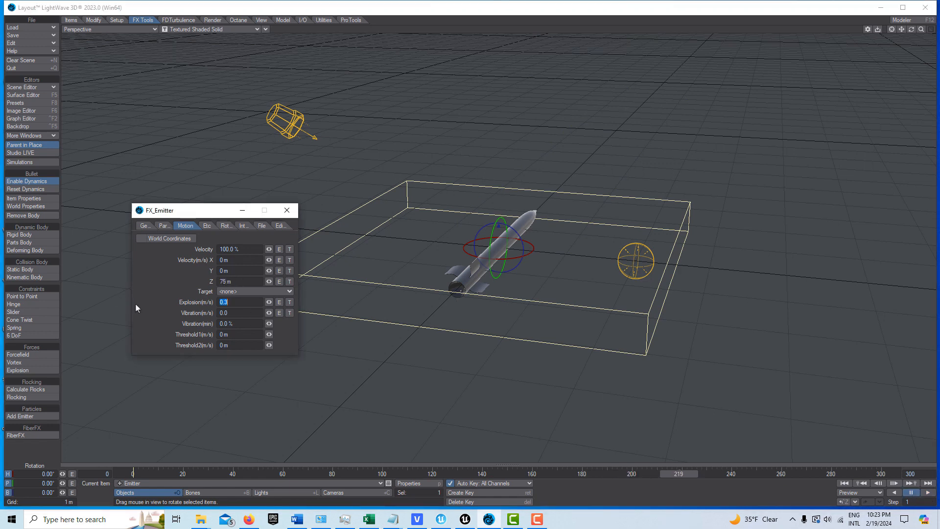
pyautogui.write('0.5')
pyautogui.press('Tab')
# Preview the particle emission, return to frame 0 and close the emitter settings.
pyautogui.click(928, 492)
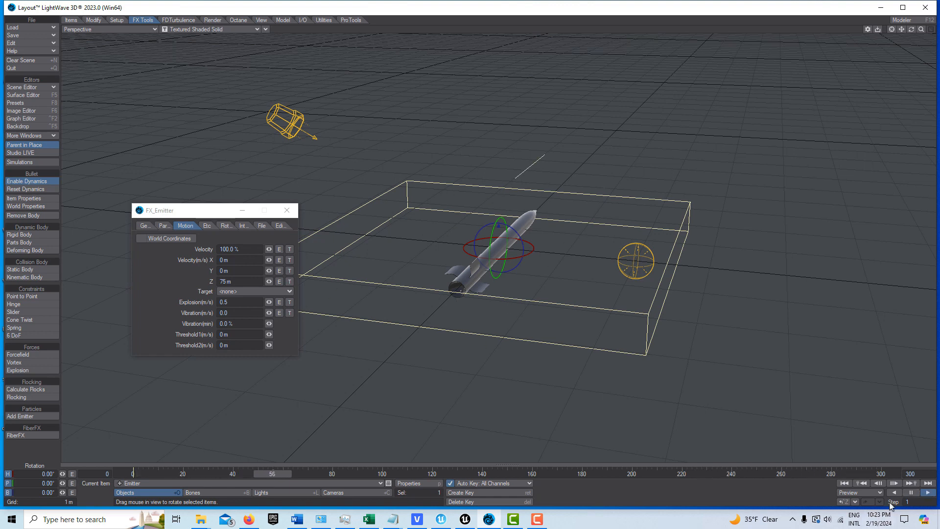
pyautogui.click(909, 493)
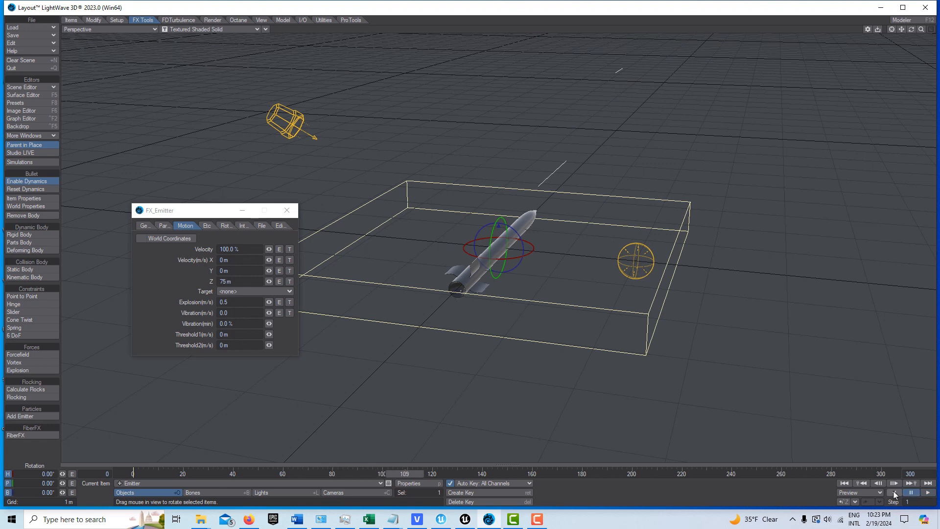
pyautogui.click(841, 485)
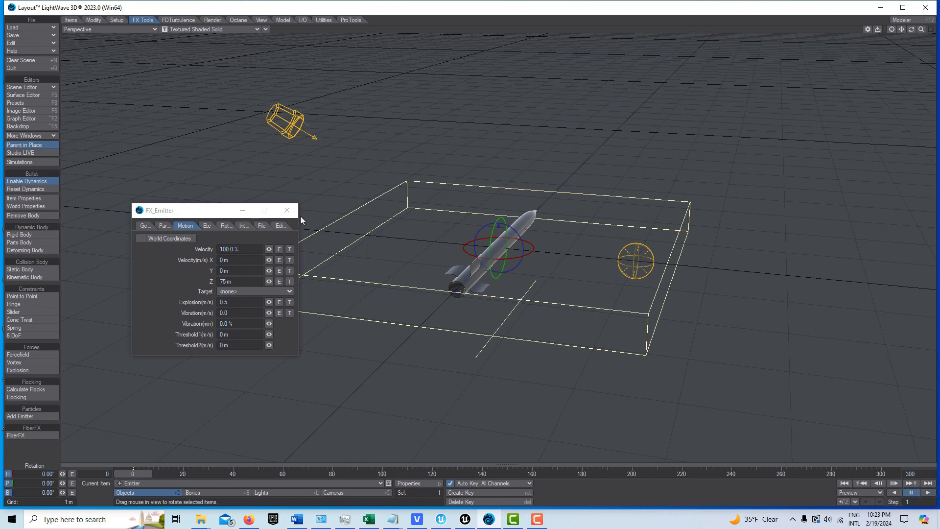
pyautogui.click(287, 211)
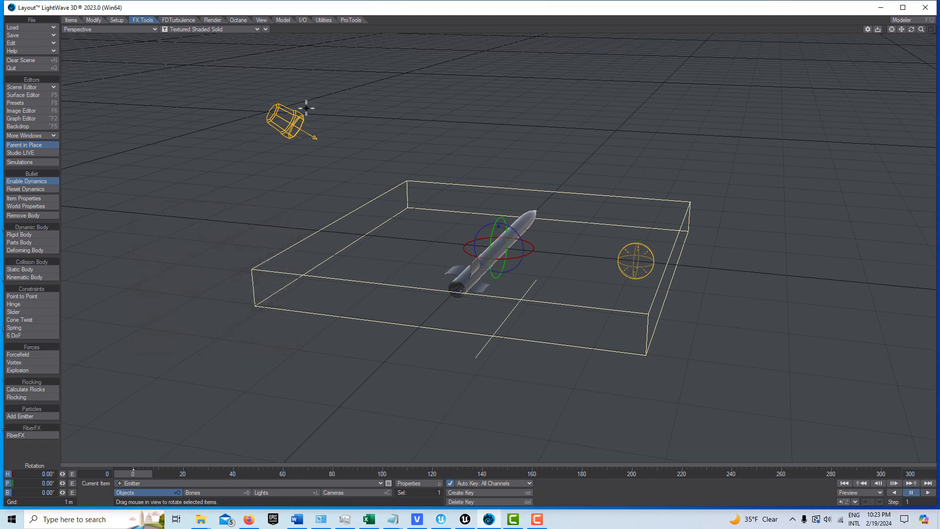
# Run FX_Linker to replace the Emitter's particles with rocket2, using 10 copies.
pyautogui.click(324, 20)
pyautogui.click(29, 317)
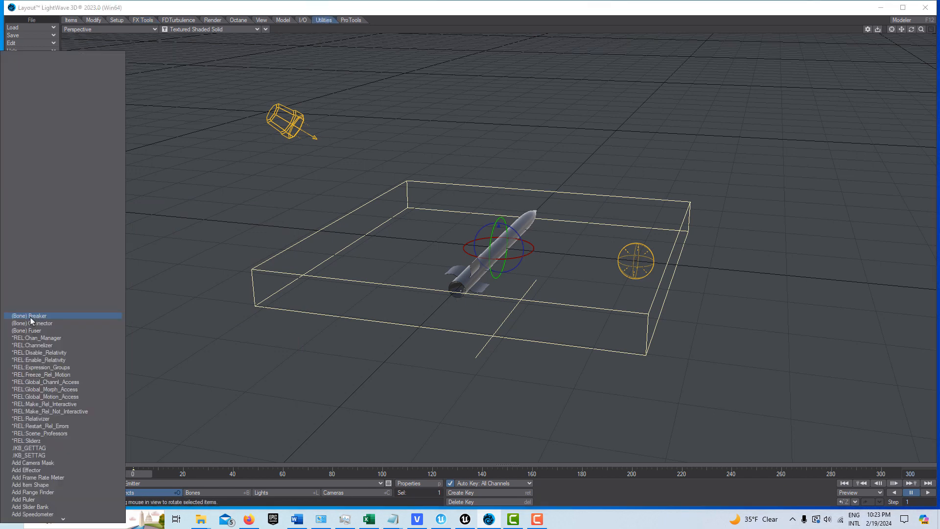
pyautogui.scroll(-20, 44, 347)
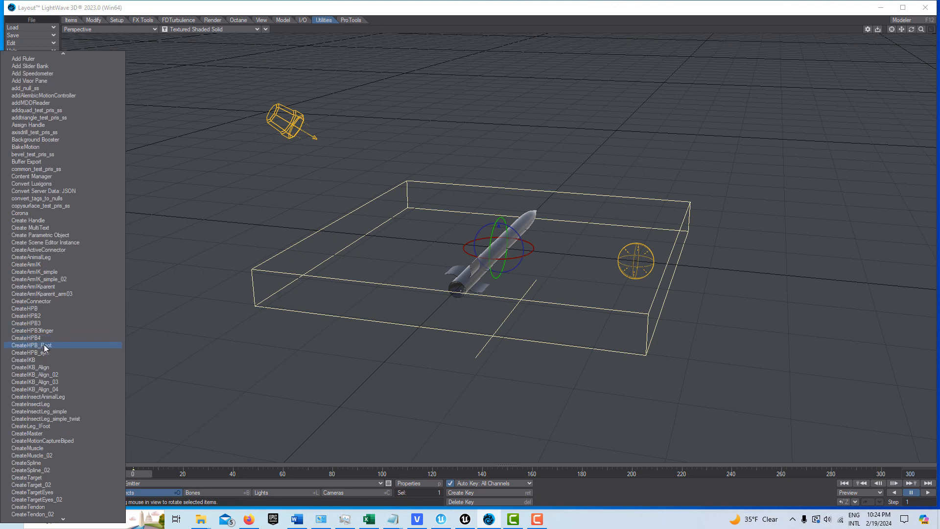
pyautogui.scroll(20, 44, 347)
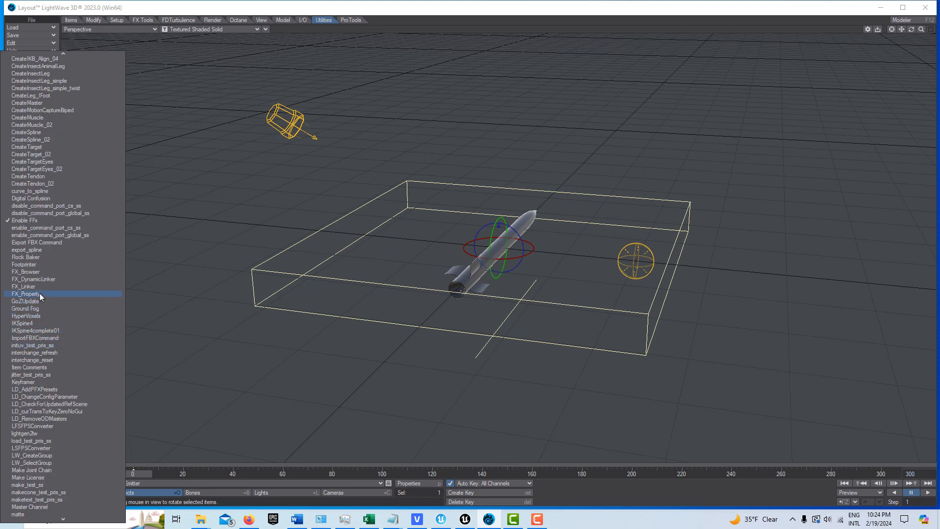
pyautogui.click(39, 287)
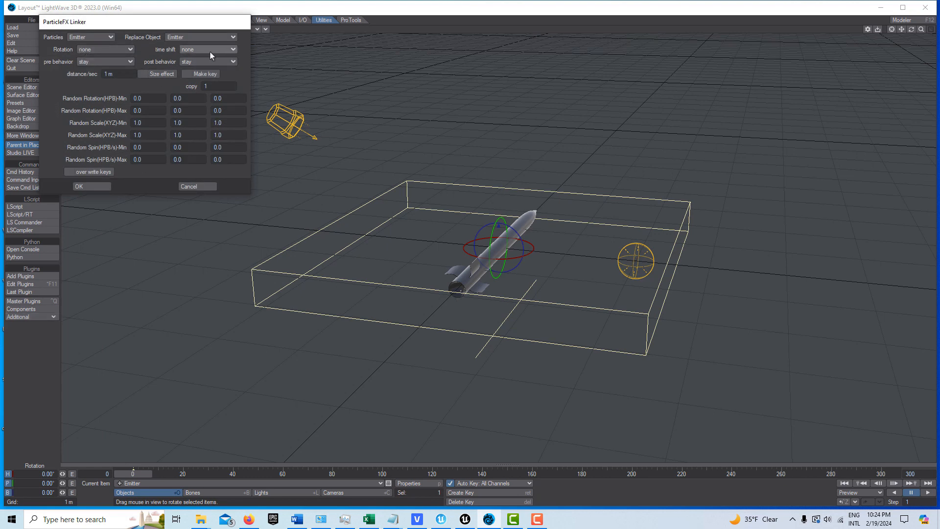
pyautogui.click(222, 36)
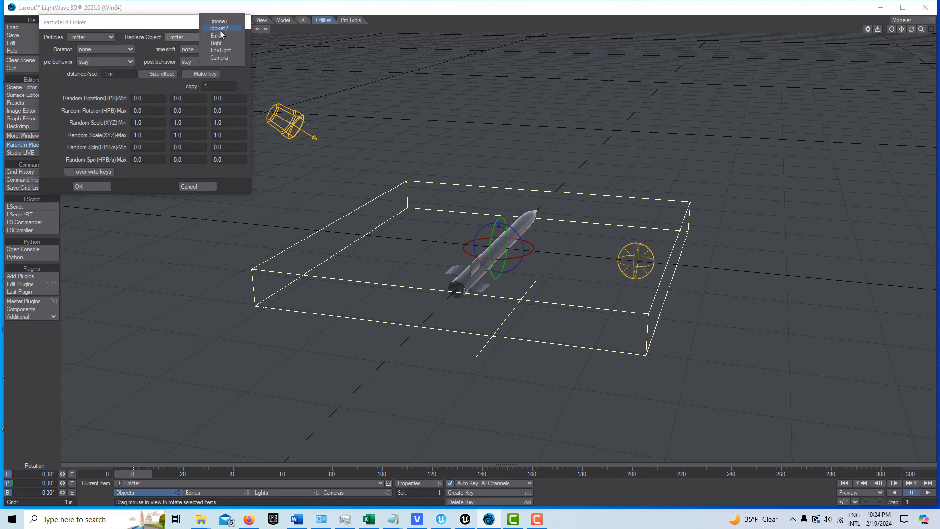
pyautogui.click(219, 29)
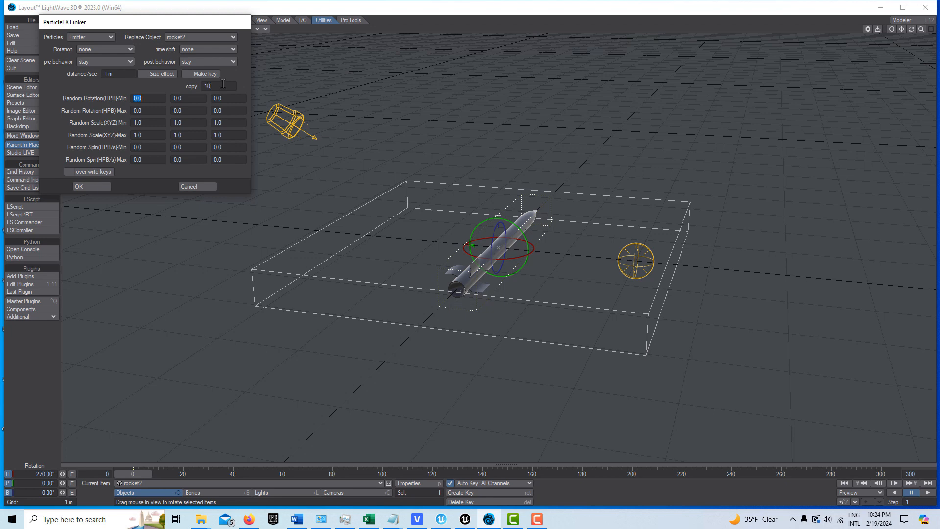
pyautogui.click(99, 185)
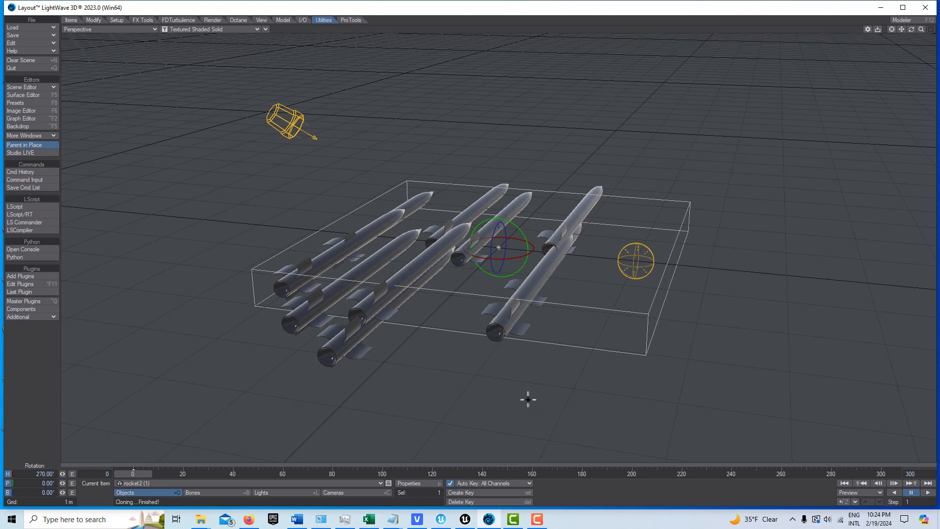
# Lower the perspective view of the cloned rockets and play the launch animation, pausing near frame 231.
pyautogui.moveTo(734, 295); pyautogui.dragTo(732, 295, button='right')
pyautogui.moveTo(911, 30)
pyautogui.mouseDown()
pyautogui.moveTo(912, 44)
pyautogui.moveTo(922, 41)
pyautogui.mouseUp()
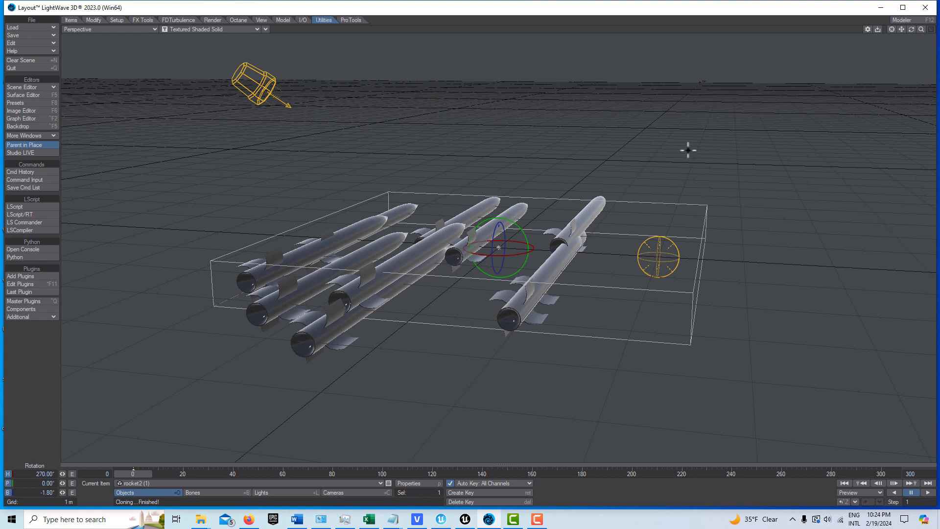
pyautogui.moveTo(794, 119); pyautogui.dragTo(796, 120, button='right')
pyautogui.click(925, 494)
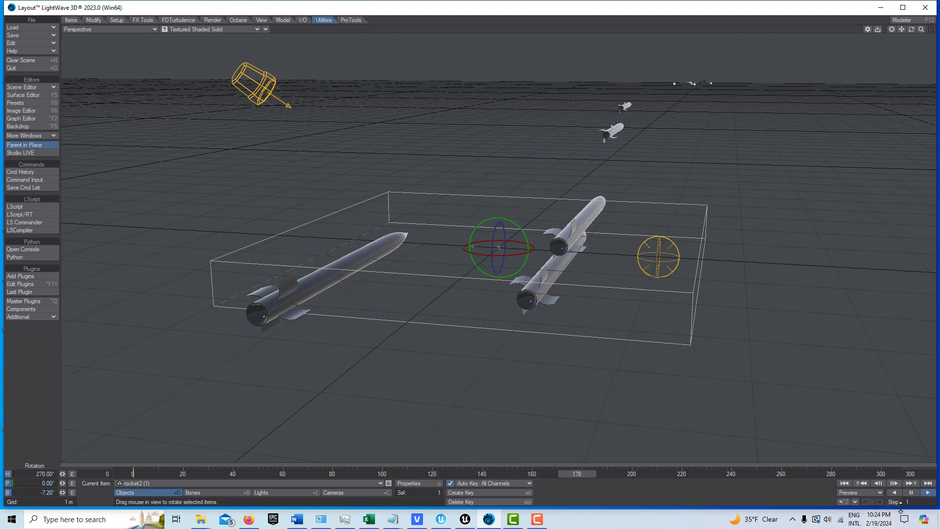
pyautogui.click(912, 493)
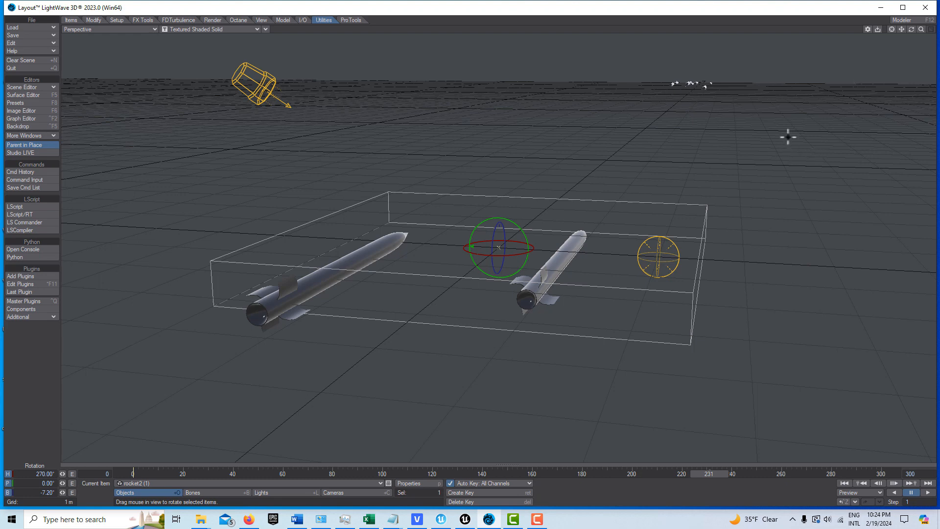
# Select a distant rocket clone, fit it in the view and look back at the oncoming rockets from the front.
pyautogui.click(706, 85)
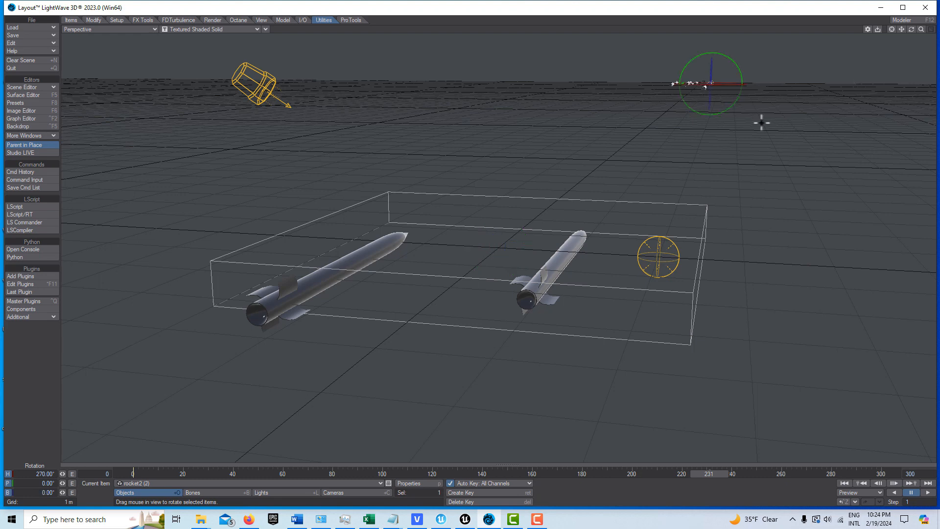
pyautogui.hotkey('shift', 'a')
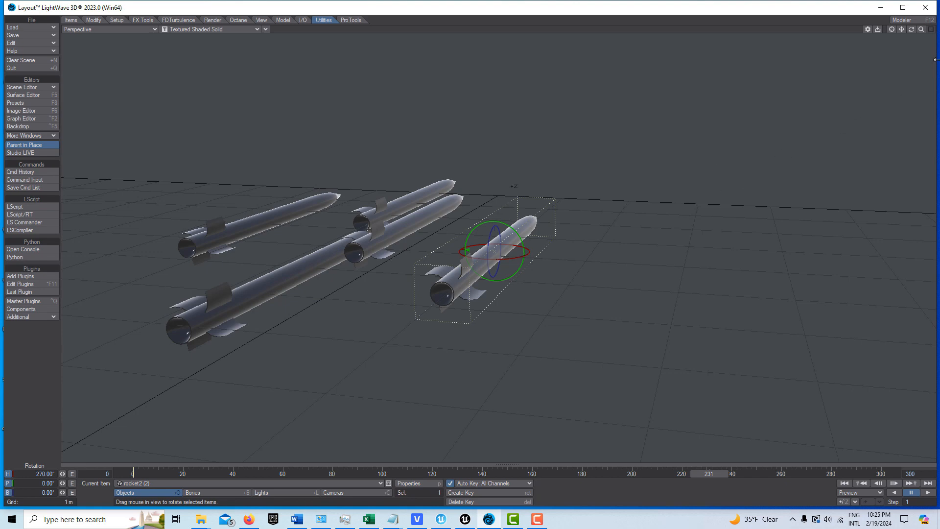
pyautogui.moveTo(921, 31); pyautogui.dragTo(907, 29)
pyautogui.moveTo(902, 30); pyautogui.dragTo(902, 46, button='right')
pyautogui.moveTo(926, 30); pyautogui.dragTo(862, 32)
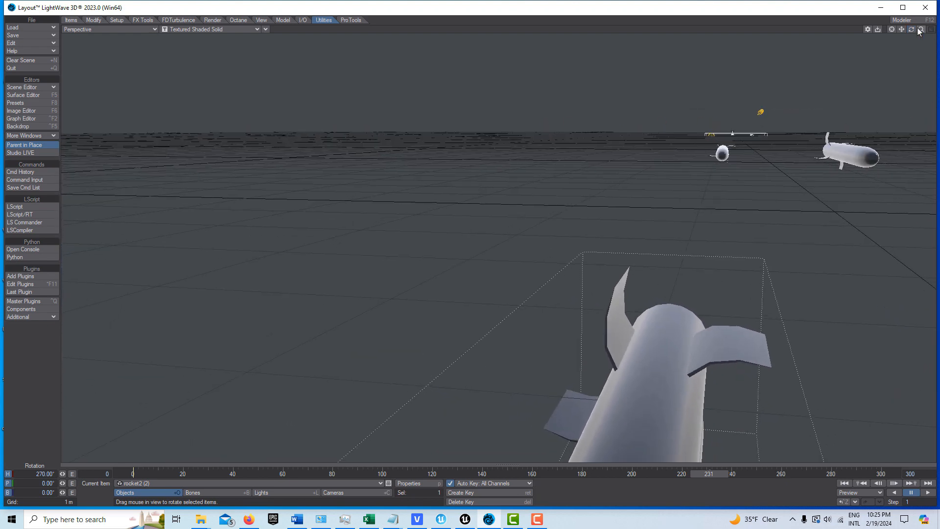
pyautogui.moveTo(920, 29); pyautogui.dragTo(901, 35)
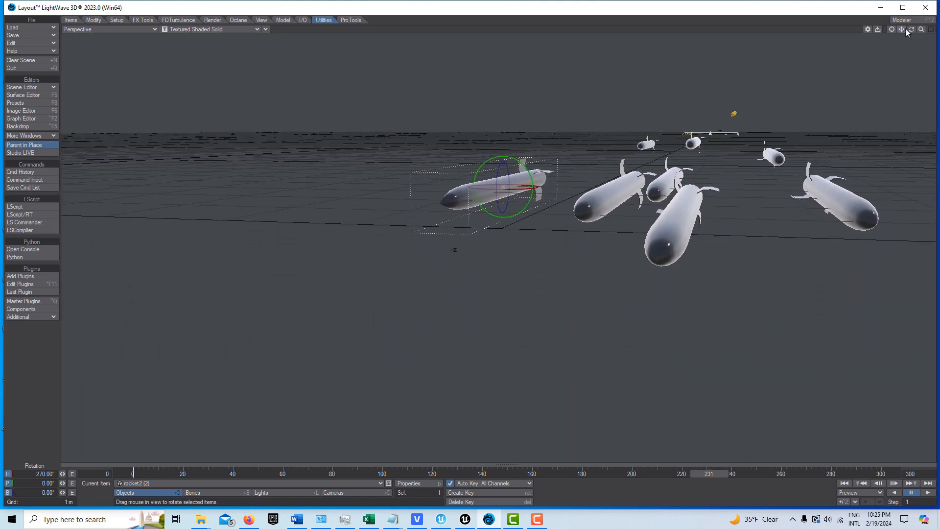
pyautogui.moveTo(903, 32); pyautogui.dragTo(911, 30)
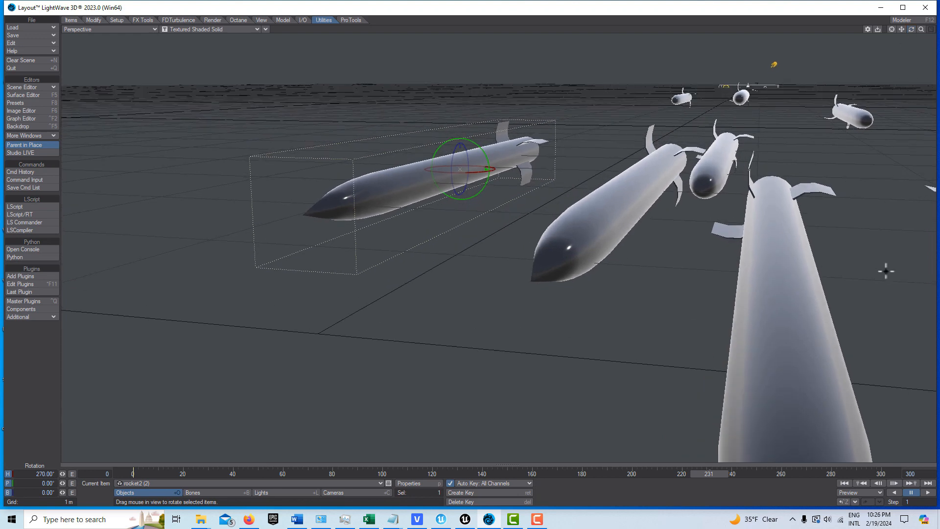
# Replay the rocket animation from frame 0 and pause it near frame 205.
pyautogui.click(844, 483)
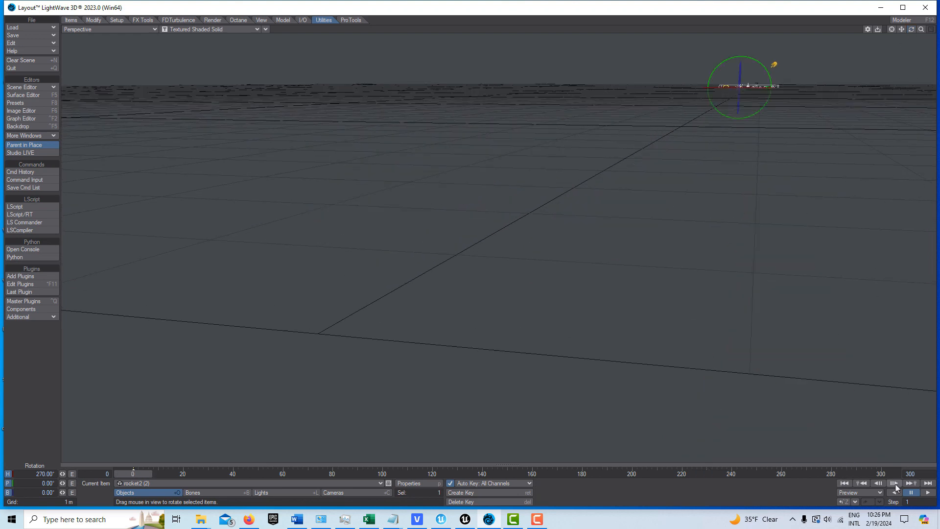
pyautogui.click(927, 494)
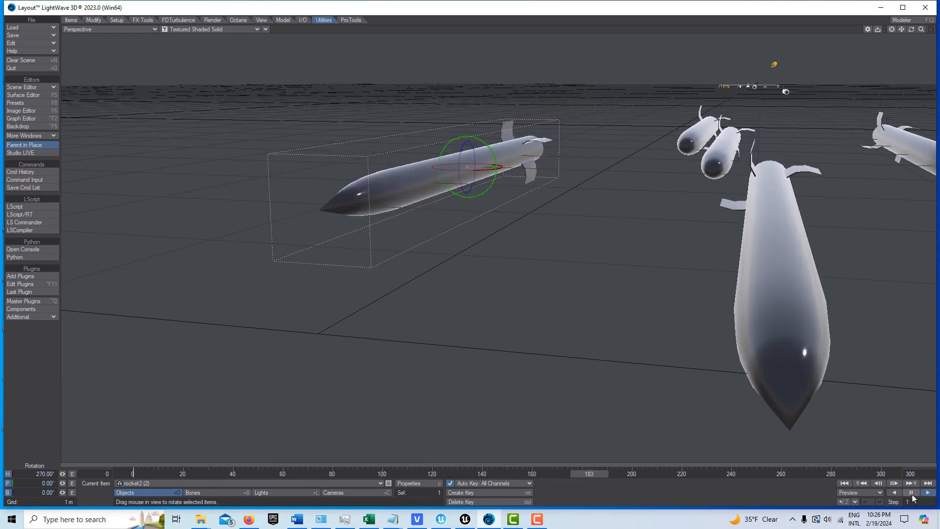
pyautogui.click(911, 493)
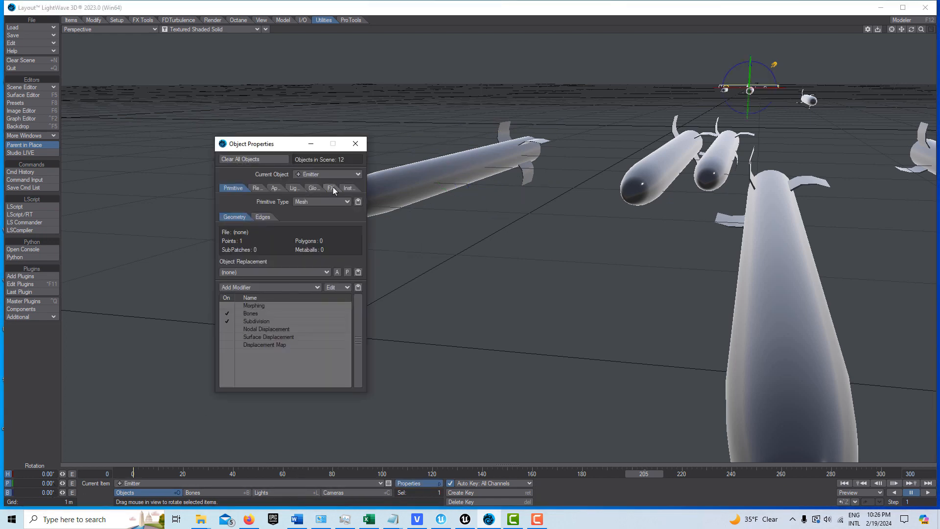
# Set the Z velocity in the motion settings of the Emitter's FX Emitter to 100 m and close its properties.
pyautogui.click(332, 188)
pyautogui.doubleClick(301, 218)
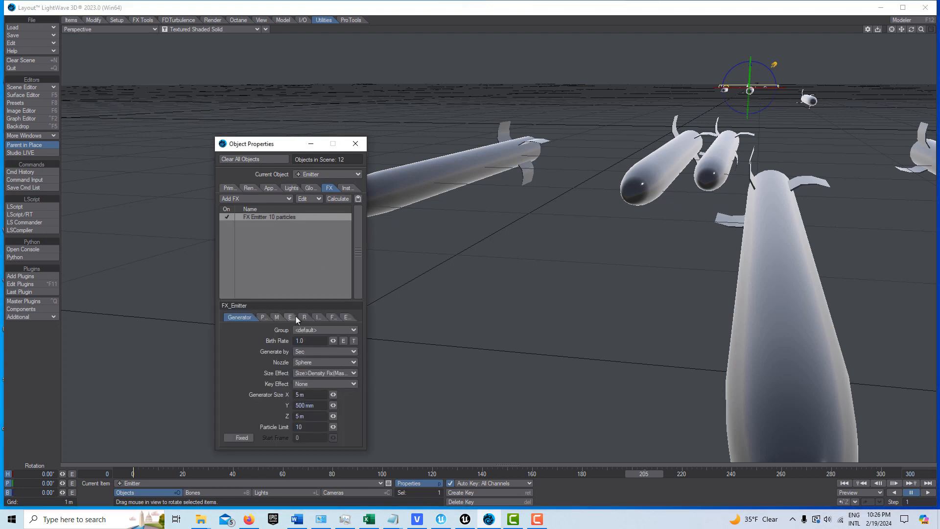
pyautogui.click(277, 316)
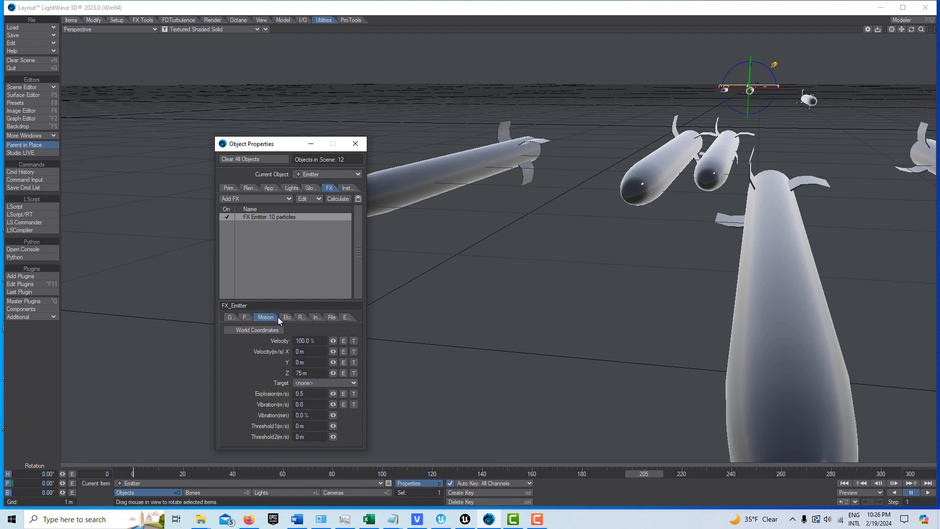
pyautogui.click(316, 374)
pyautogui.write('100')
pyautogui.press('Tab')
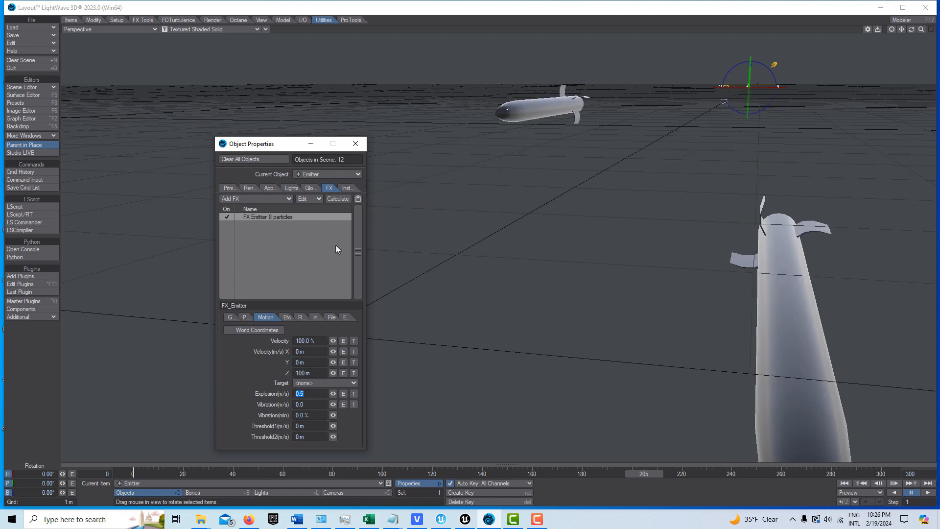
pyautogui.click(356, 143)
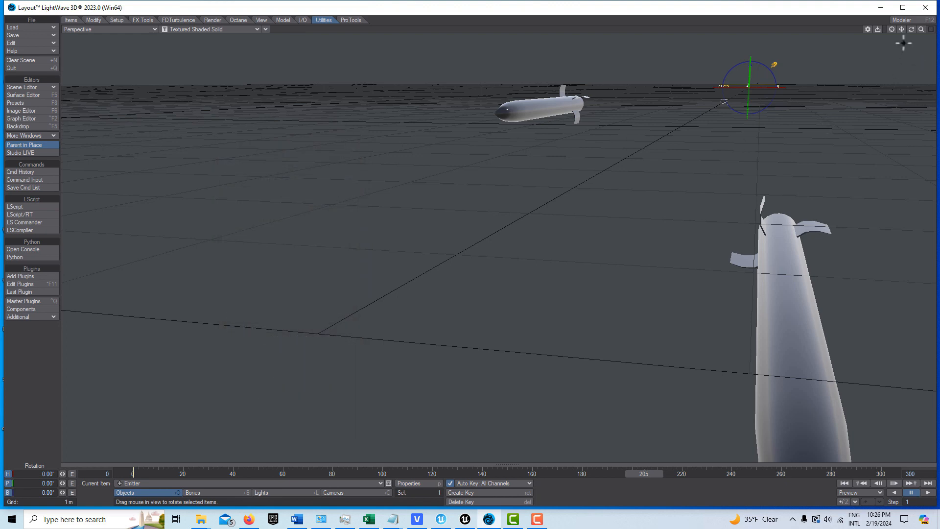
# Lower the perspective view toward the horizon and replay the rocket animation from frame 0.
pyautogui.moveTo(911, 30); pyautogui.dragTo(910, 18)
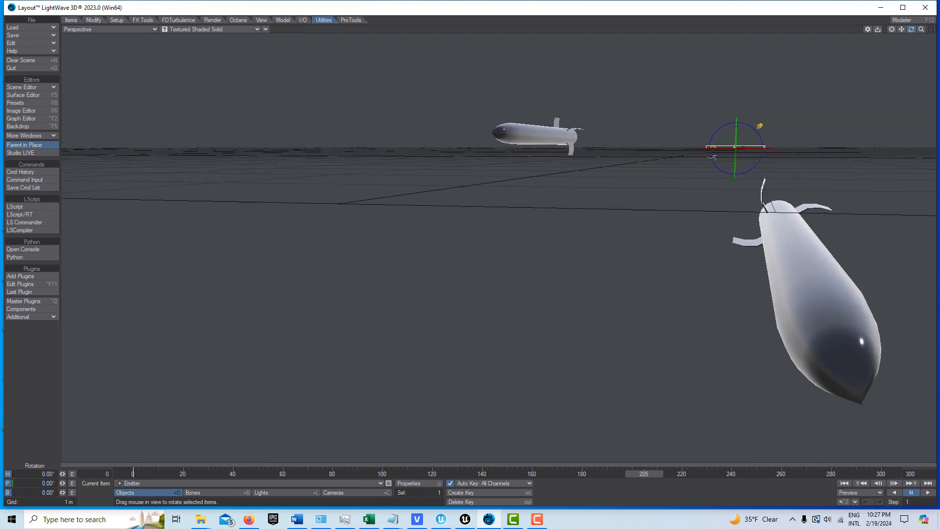
pyautogui.click(846, 484)
pyautogui.click(928, 492)
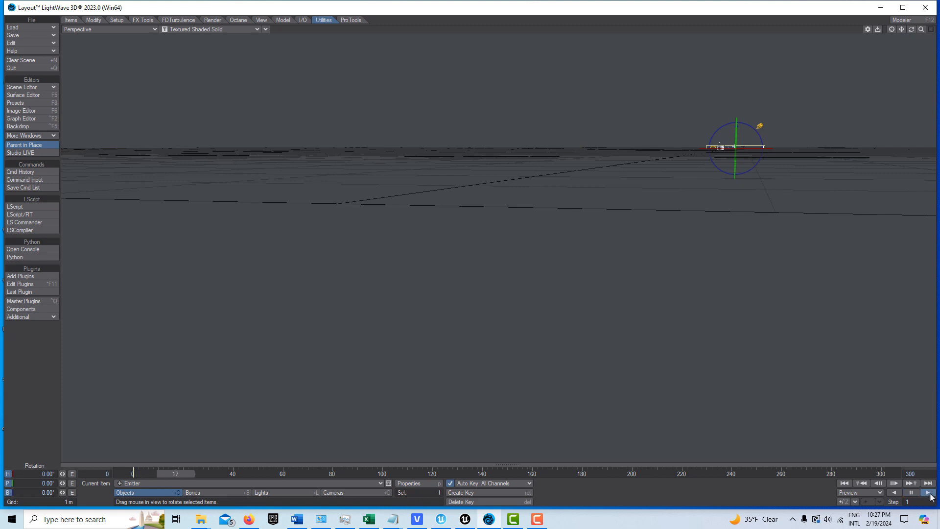